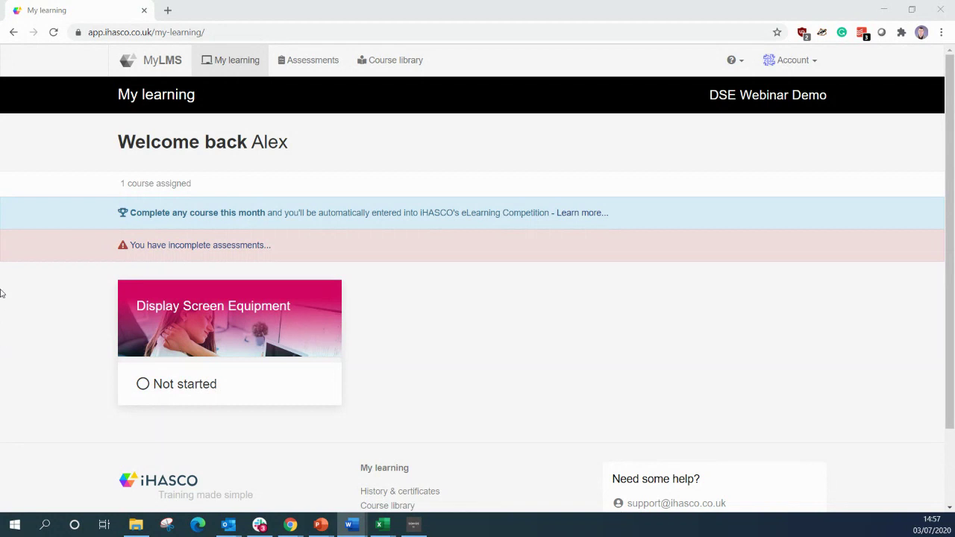
Open the Display Screen Equipment Assessment card from the Assessments list
{"action": "left_click", "coordinate": [299, 63]}
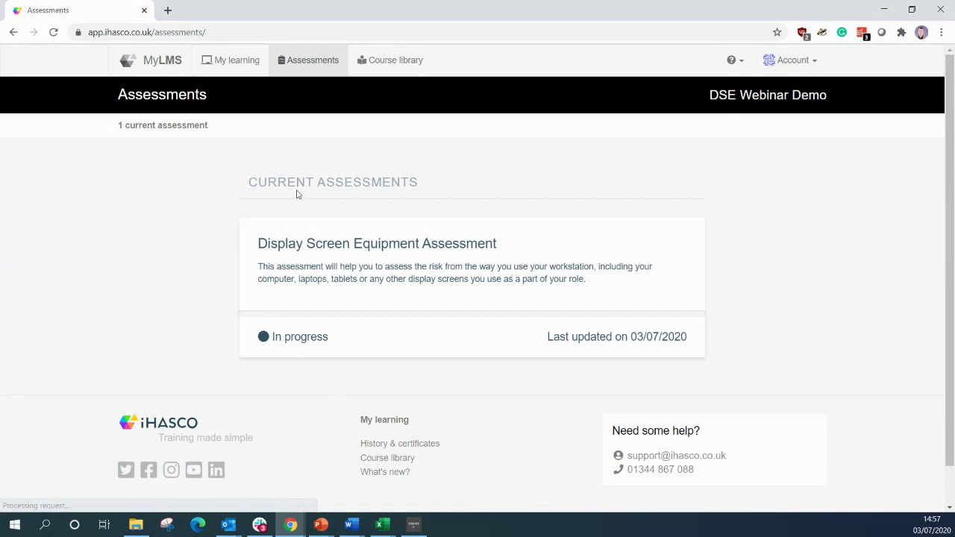
{"action": "left_click", "coordinate": [308, 251]}
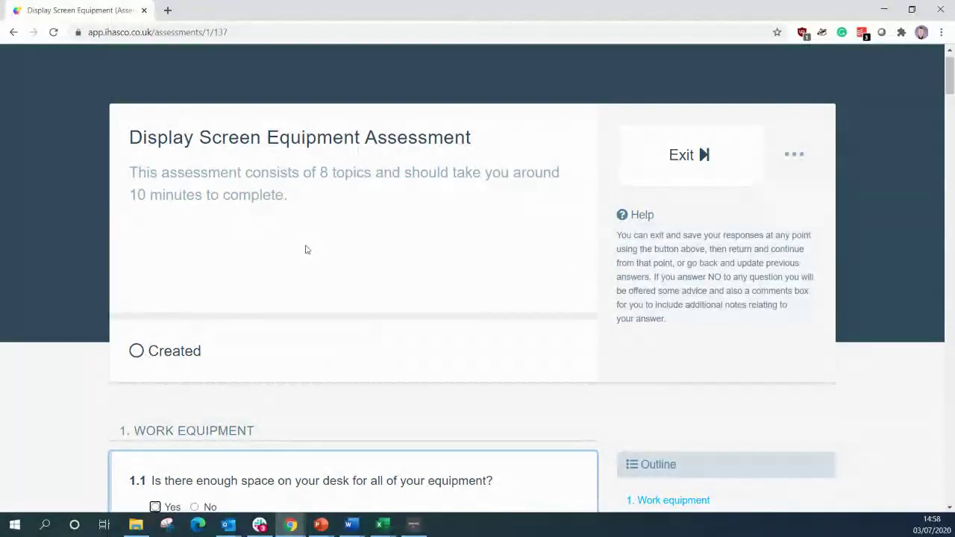
Answer Yes to question 1.1 and No to questions 1.2 and 1.2.a
{"action": "scroll", "coordinate": [303, 257], "scroll_direction": "down", "scroll_amount": 3}
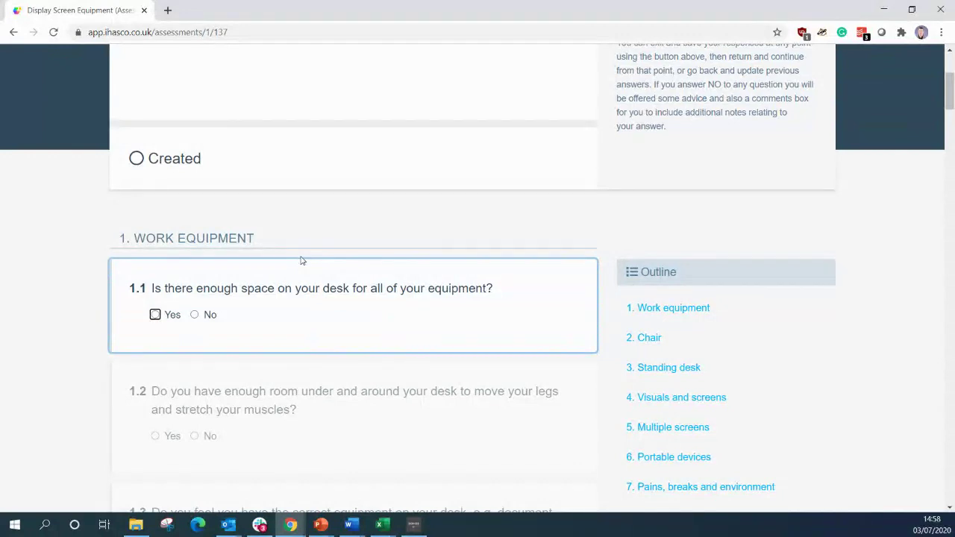
{"action": "left_click", "coordinate": [156, 315]}
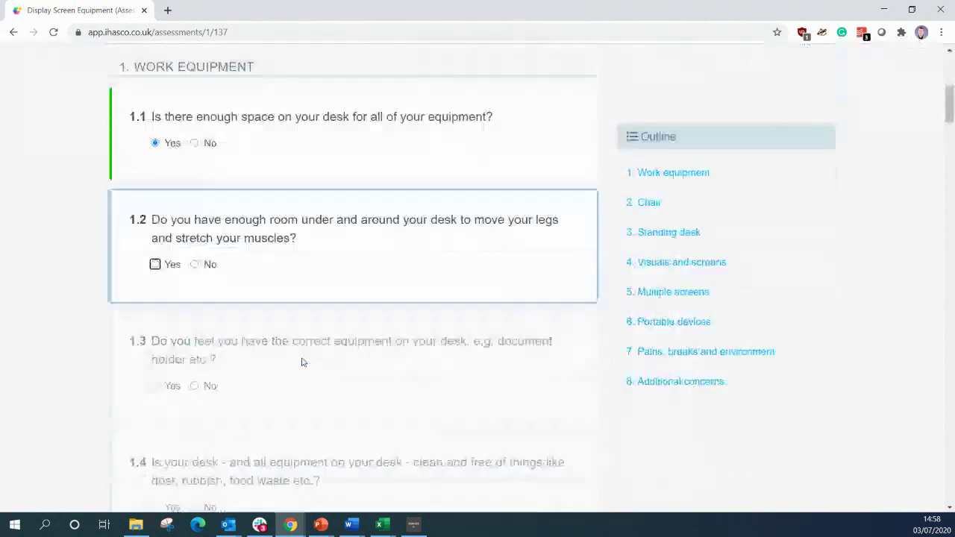
{"action": "left_click", "coordinate": [211, 212]}
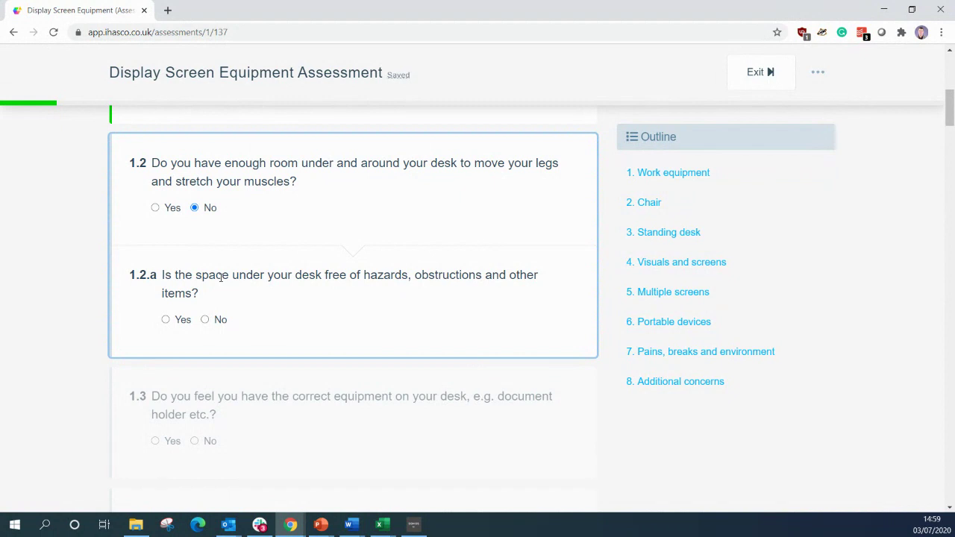
{"action": "left_click", "coordinate": [206, 319]}
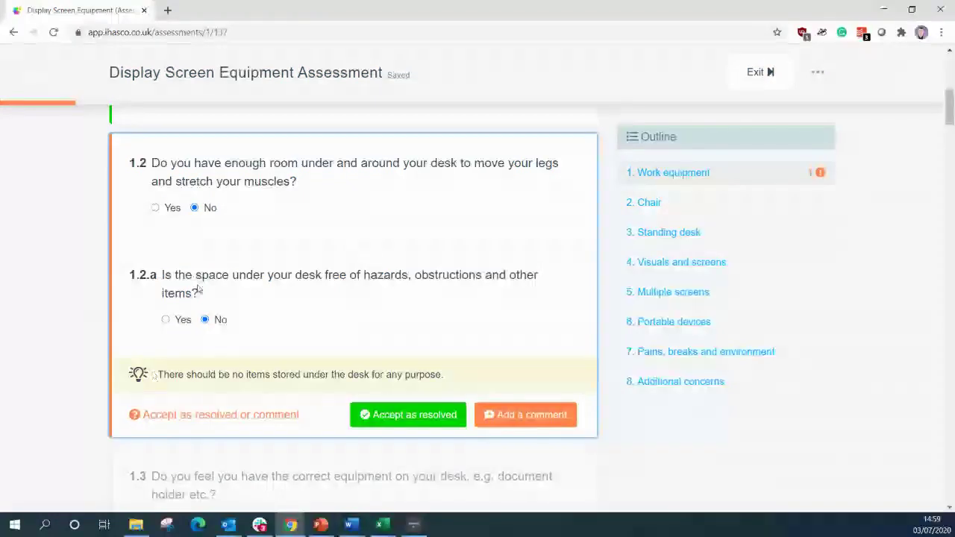
Comment on 1.2.a: 'I have boxes under my desk and am unsure on what to do with them'
{"action": "left_click", "coordinate": [529, 416]}
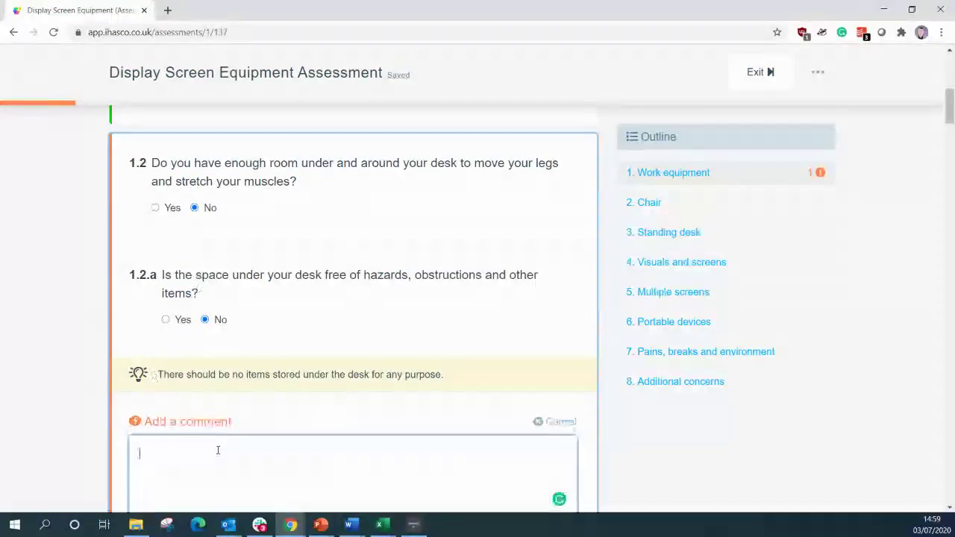
{"action": "type", "text": "I have boxes "}
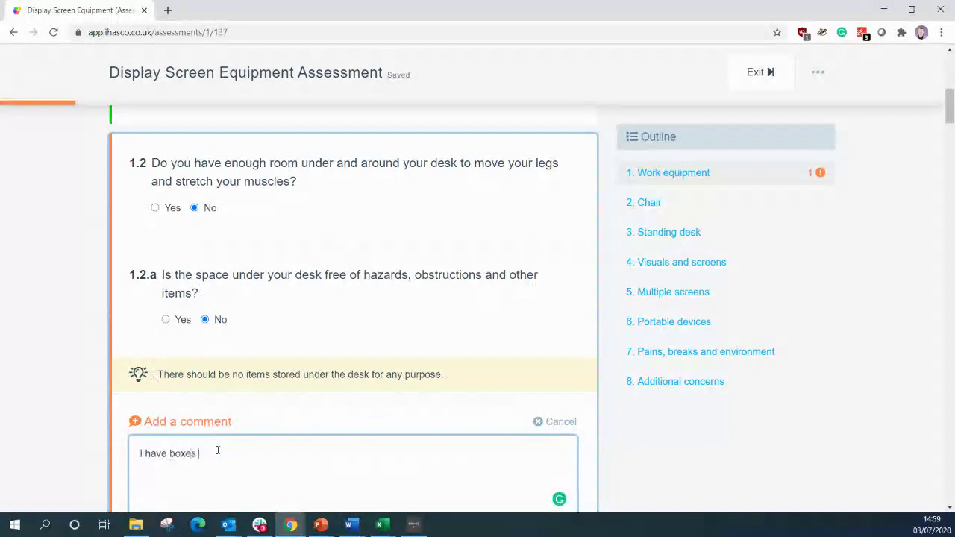
{"action": "type", "text": "under my de"}
{"action": "type", "text": "sk and am unsur"}
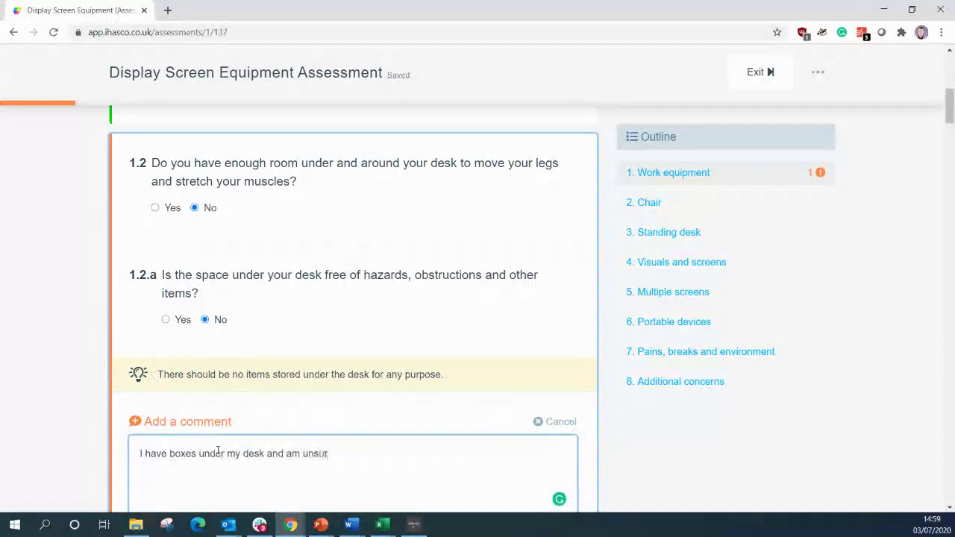
{"action": "type", "text": "e on what to d"}
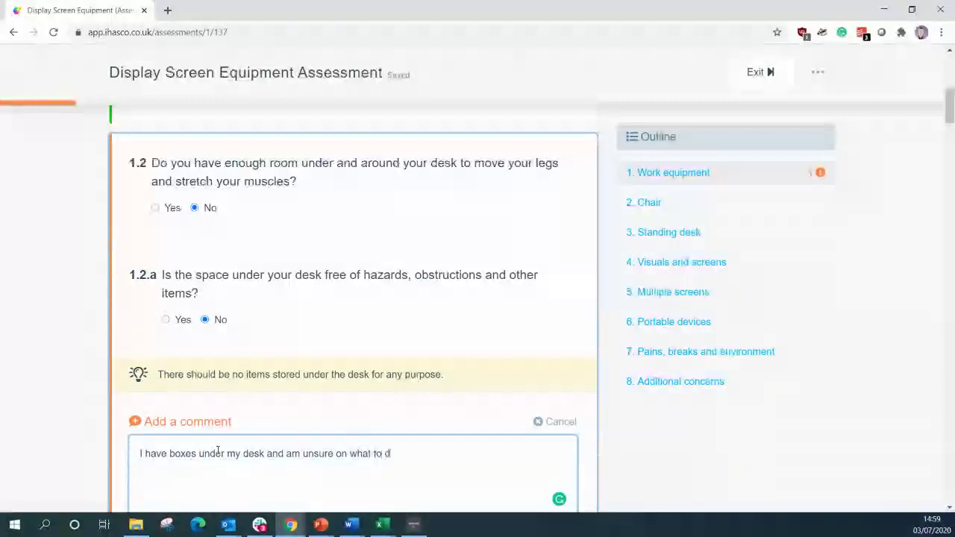
{"action": "type", "text": "o with them"}
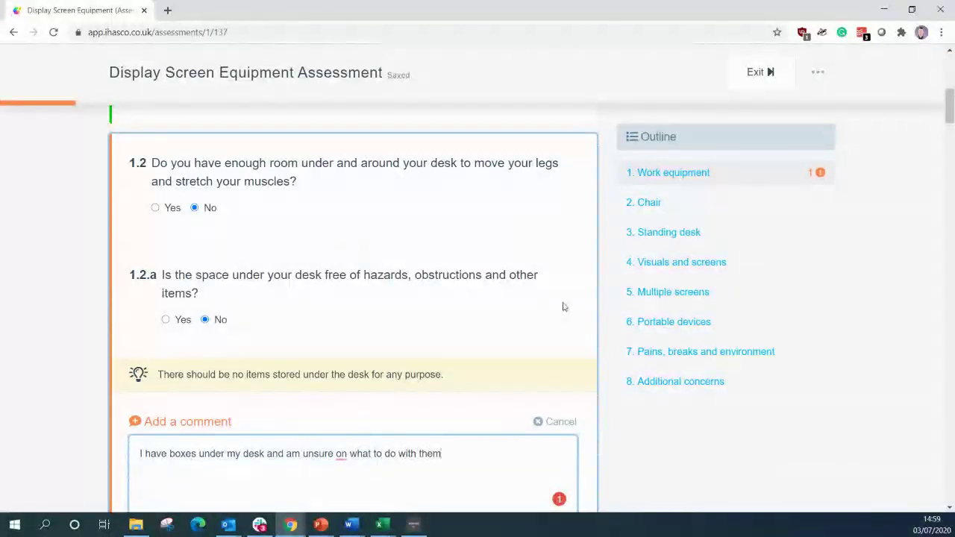
{"action": "scroll", "coordinate": [523, 335], "scroll_direction": "down", "scroll_amount": 3}
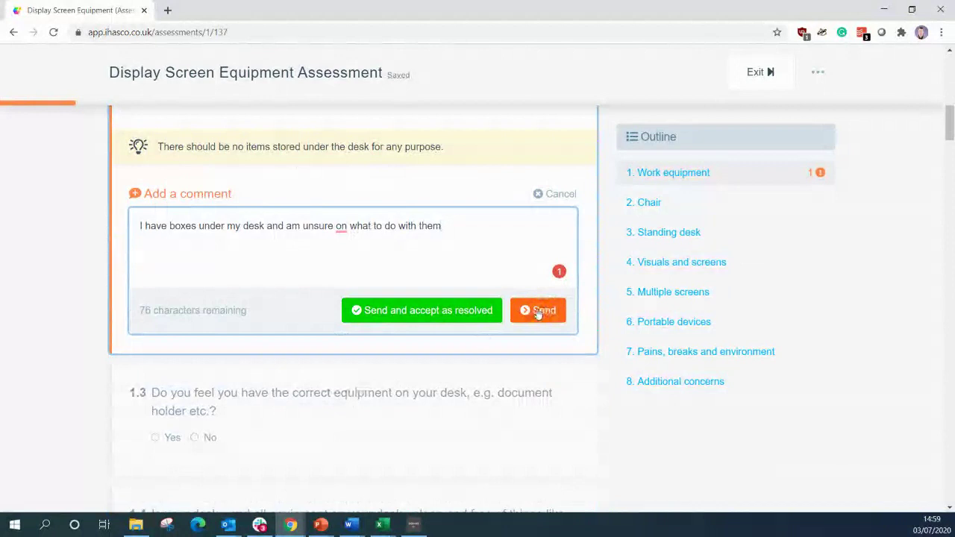
{"action": "left_click", "coordinate": [538, 313]}
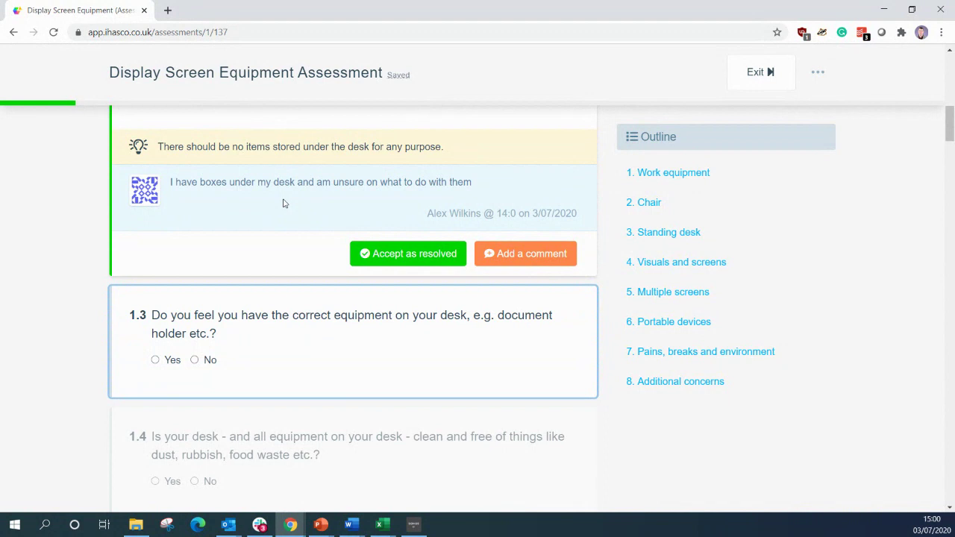
Exit the assessment and choose Administration from the Account menu
{"action": "left_click", "coordinate": [769, 74]}
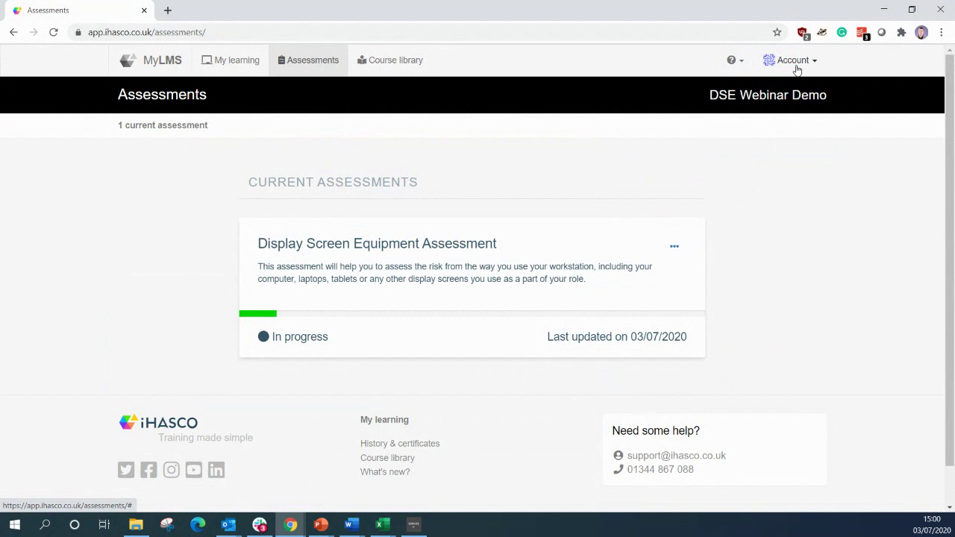
{"action": "left_click", "coordinate": [797, 70]}
{"action": "left_click", "coordinate": [774, 163]}
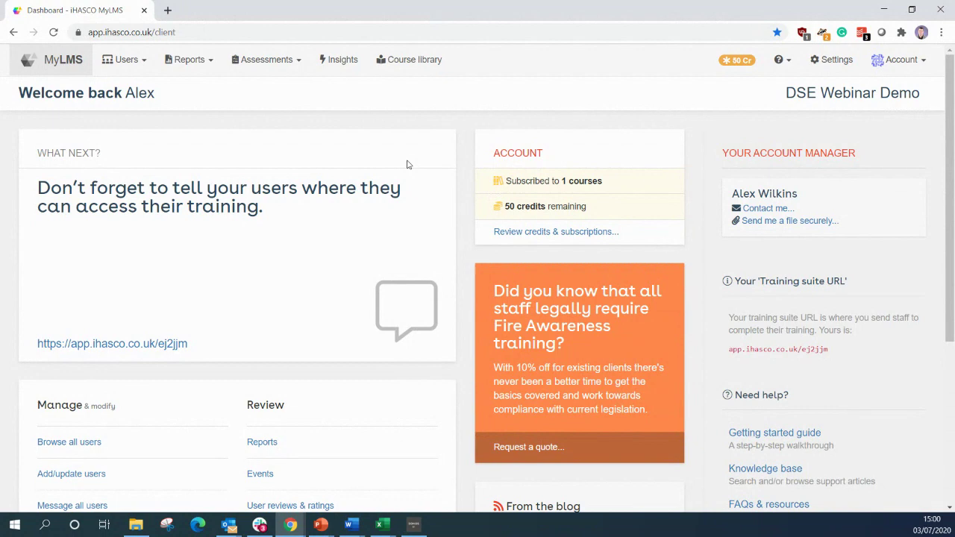
Open the Display Screen Equipment assessment records and filter to the In progress tab
{"action": "left_click", "coordinate": [280, 69]}
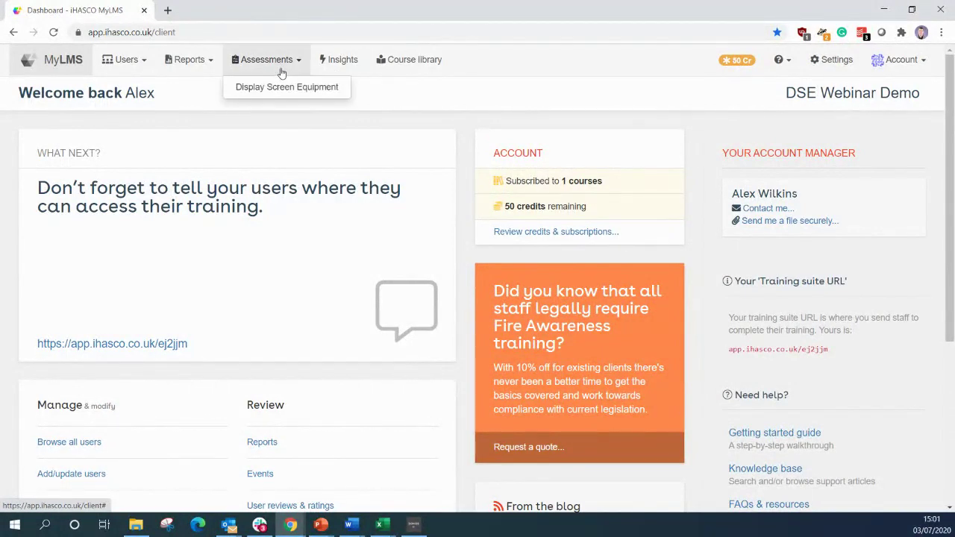
{"action": "left_click", "coordinate": [286, 93]}
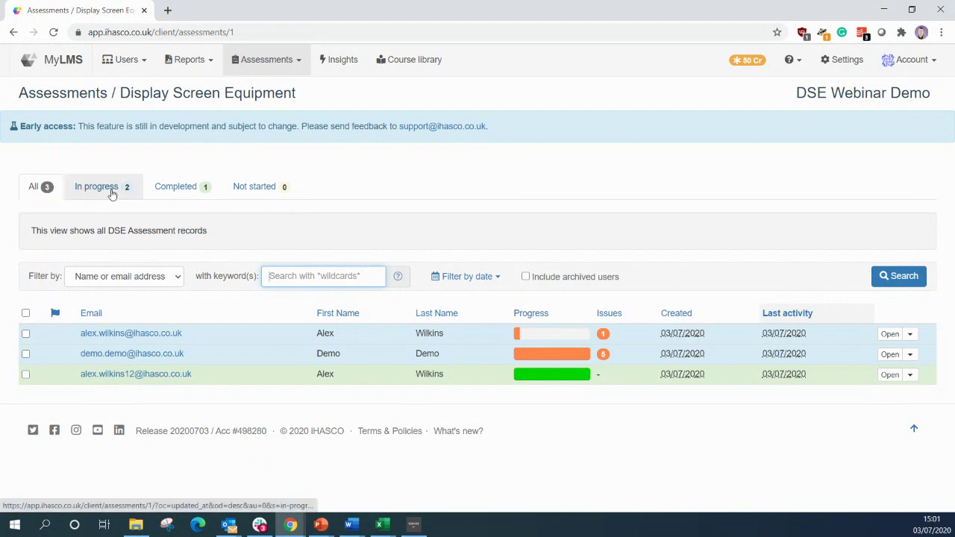
{"action": "left_click", "coordinate": [261, 187]}
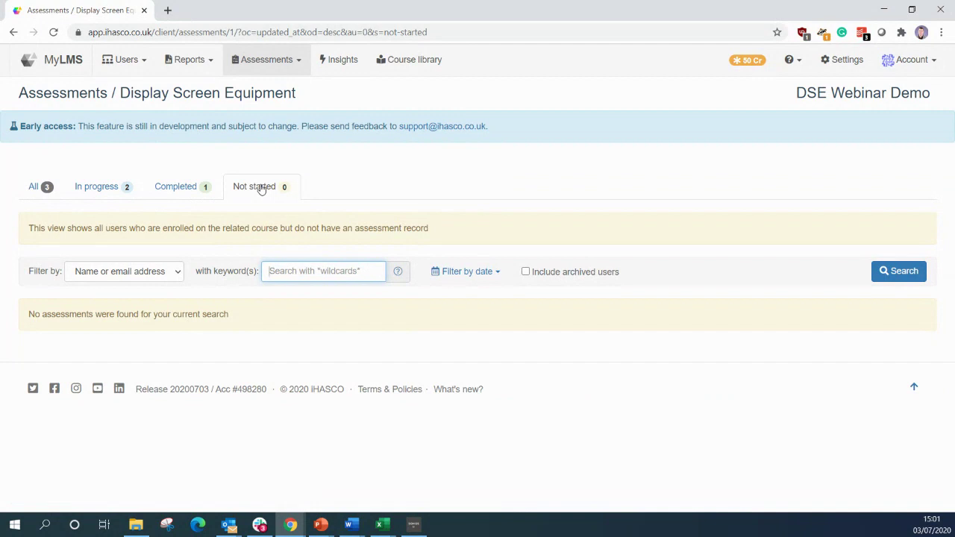
{"action": "left_click", "coordinate": [198, 187]}
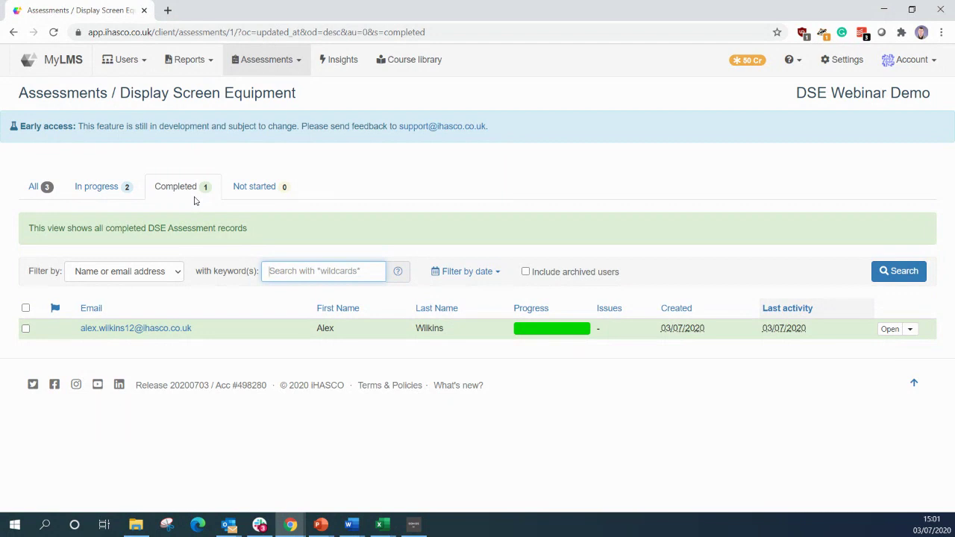
{"action": "left_click", "coordinate": [121, 197]}
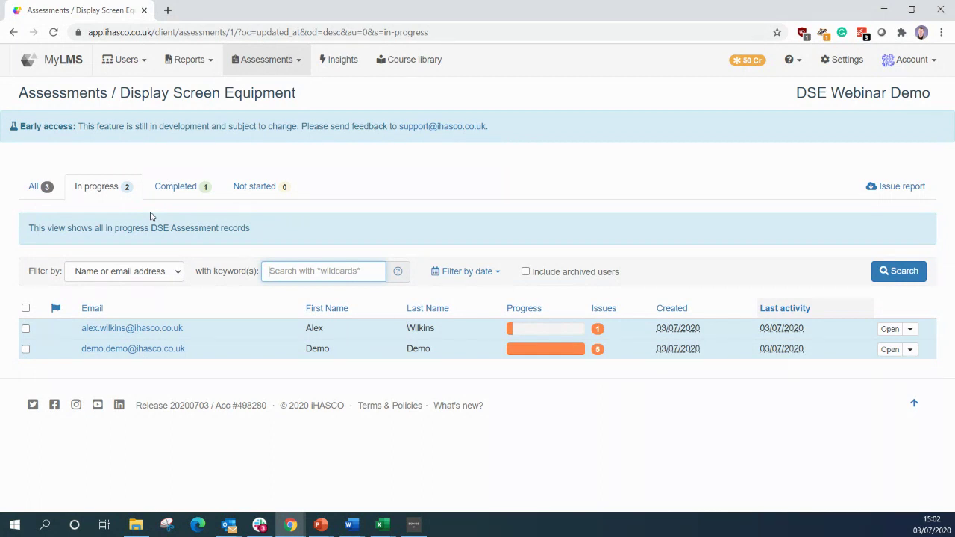
{"action": "left_click", "coordinate": [907, 193]}
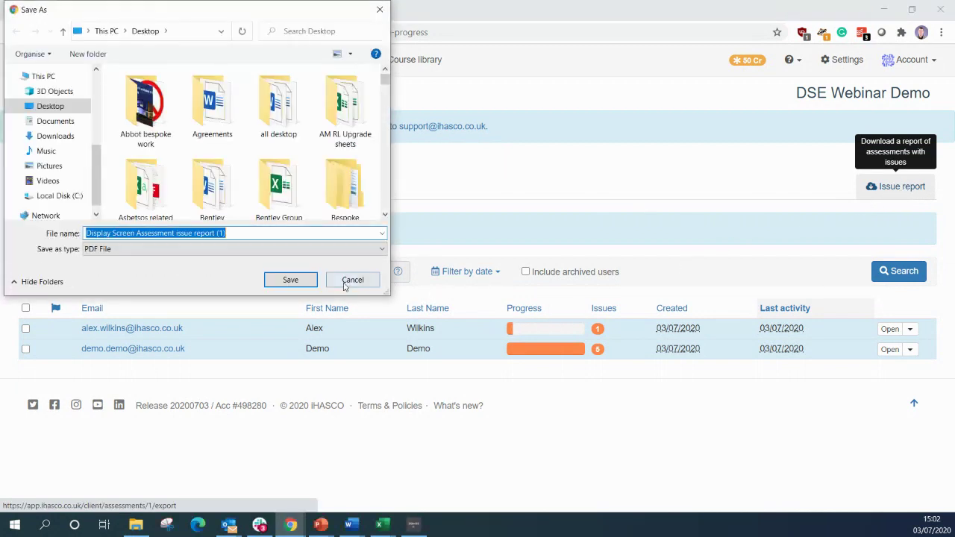
{"action": "left_click", "coordinate": [351, 280]}
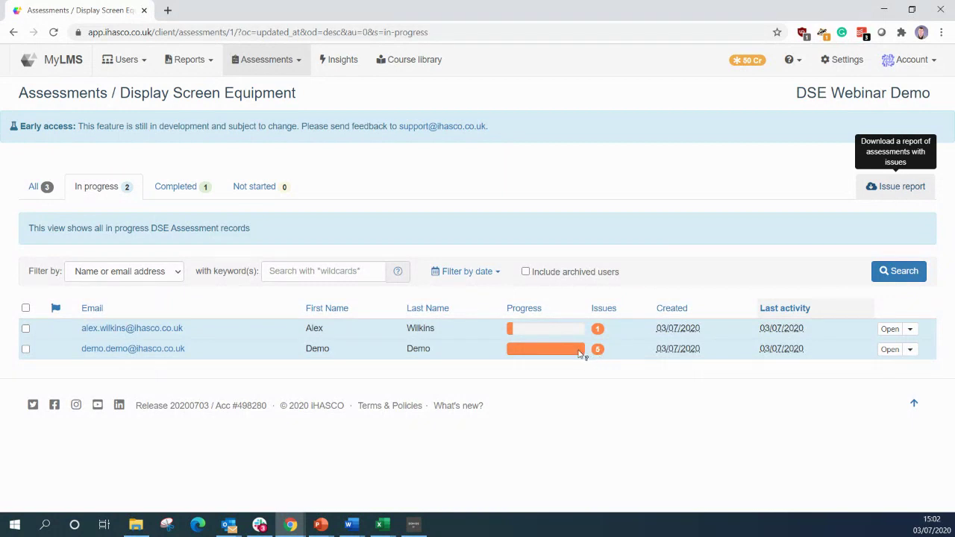
Open the Demo assessment with 5 issues and scroll to Work Equipment question 1.2.a
{"action": "left_click", "coordinate": [890, 350]}
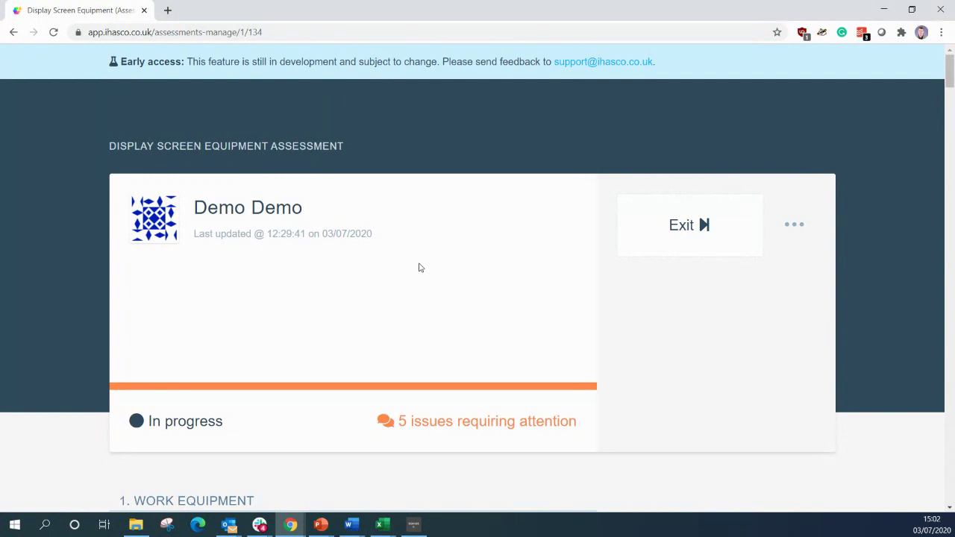
{"action": "scroll", "coordinate": [591, 312], "scroll_direction": "down", "scroll_amount": 3}
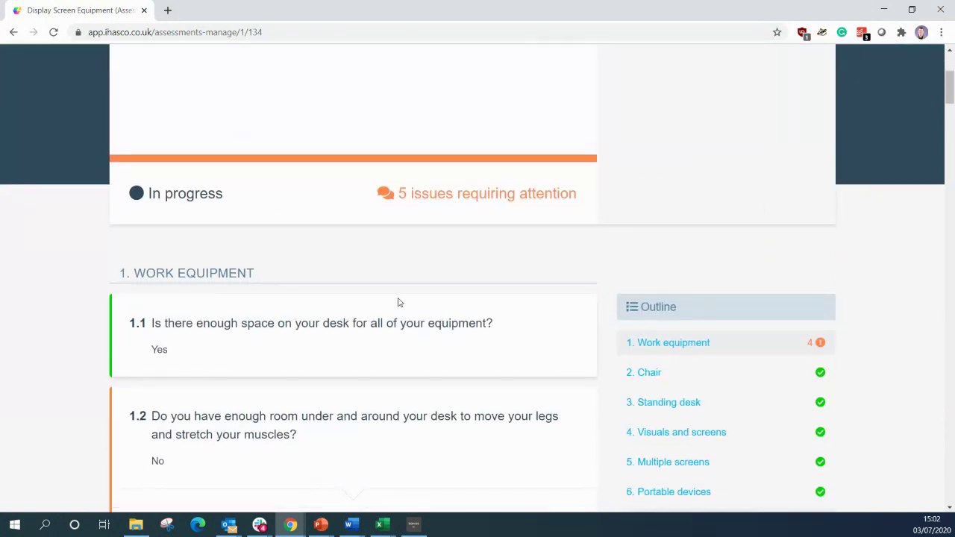
{"action": "scroll", "coordinate": [400, 307], "scroll_direction": "down", "scroll_amount": 3}
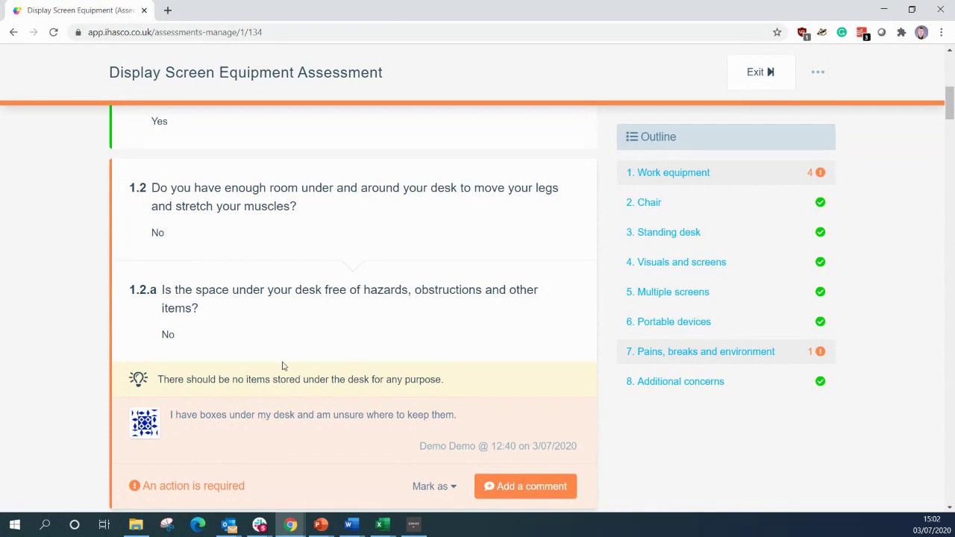
{"action": "scroll", "coordinate": [282, 365], "scroll_direction": "down", "scroll_amount": 3}
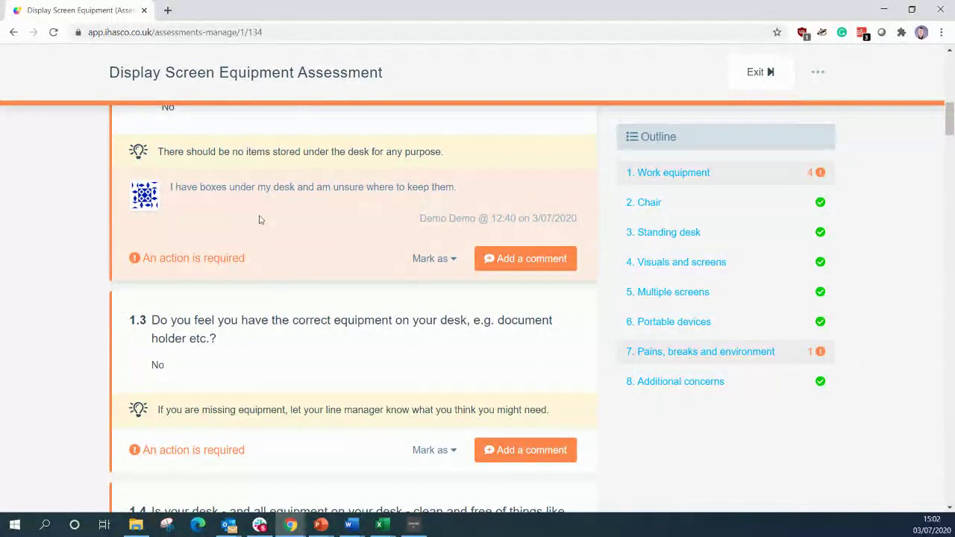
Check the Mark as status options without choosing, then add a comment on question 1.2.a
{"action": "left_click", "coordinate": [439, 260]}
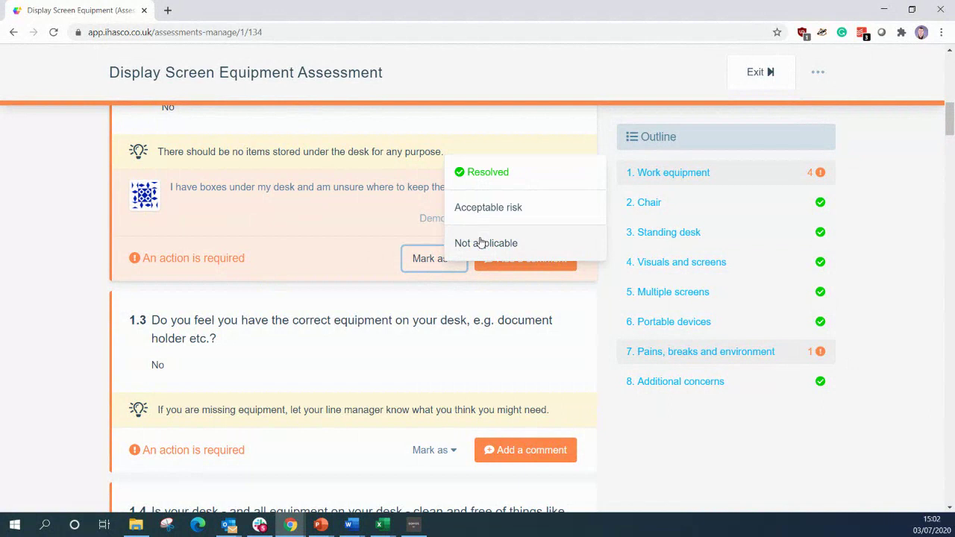
{"action": "left_click", "coordinate": [483, 297]}
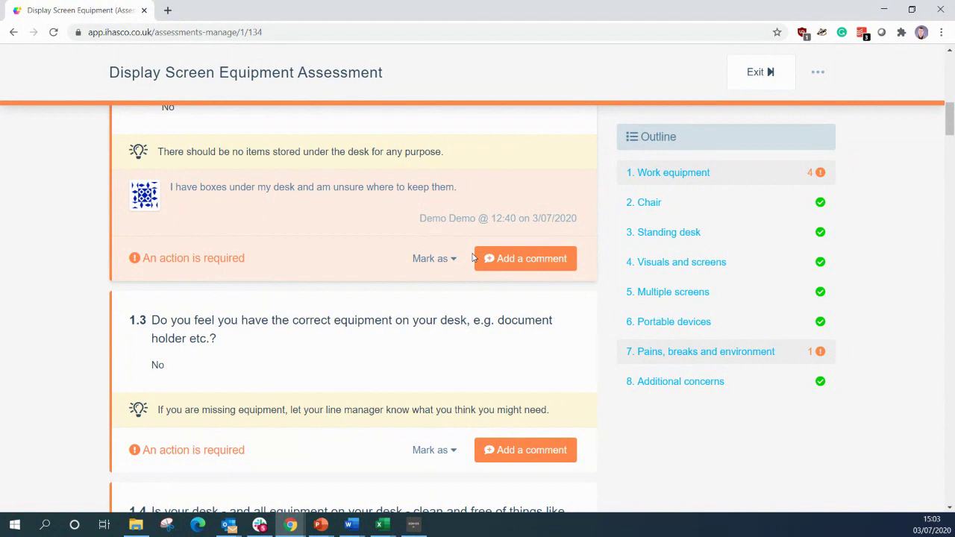
{"action": "left_click", "coordinate": [435, 262]}
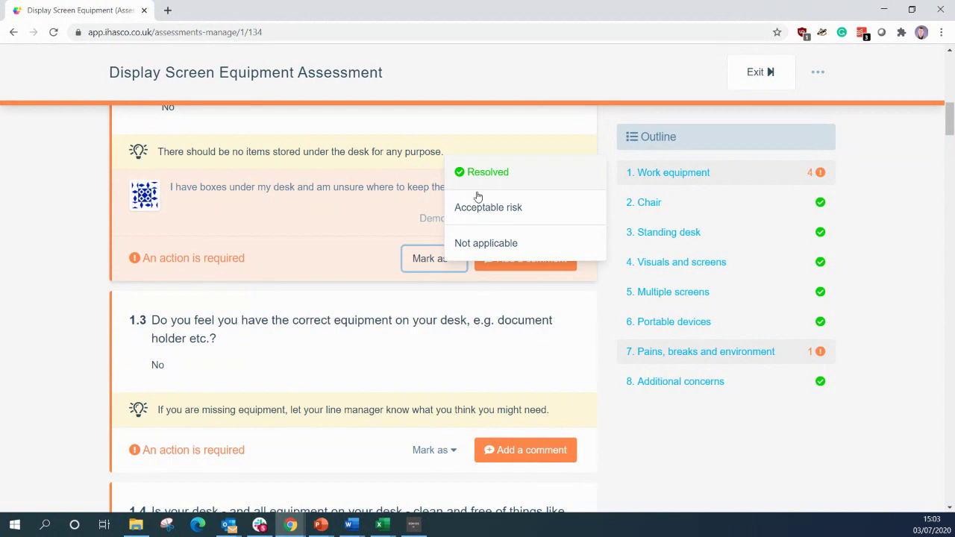
{"action": "left_click", "coordinate": [373, 238]}
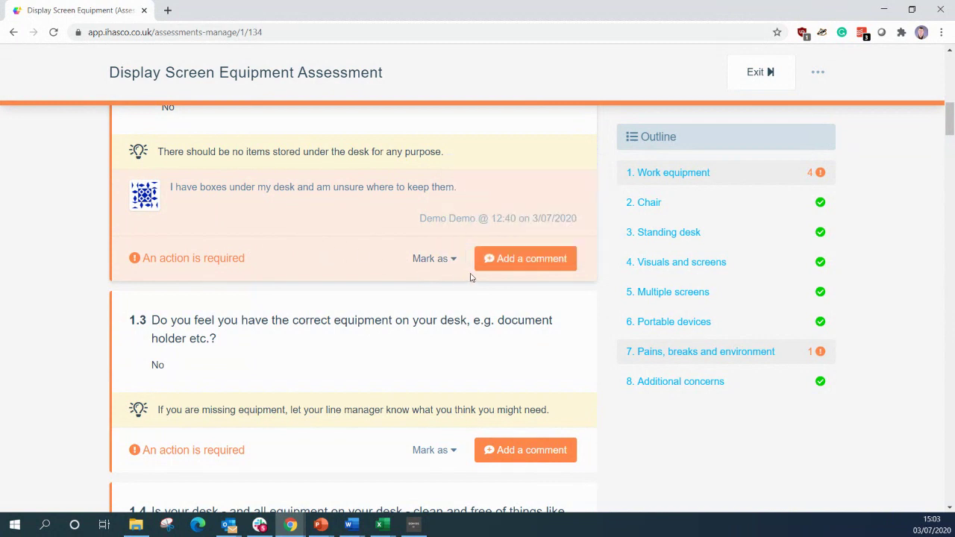
{"action": "left_click", "coordinate": [507, 261]}
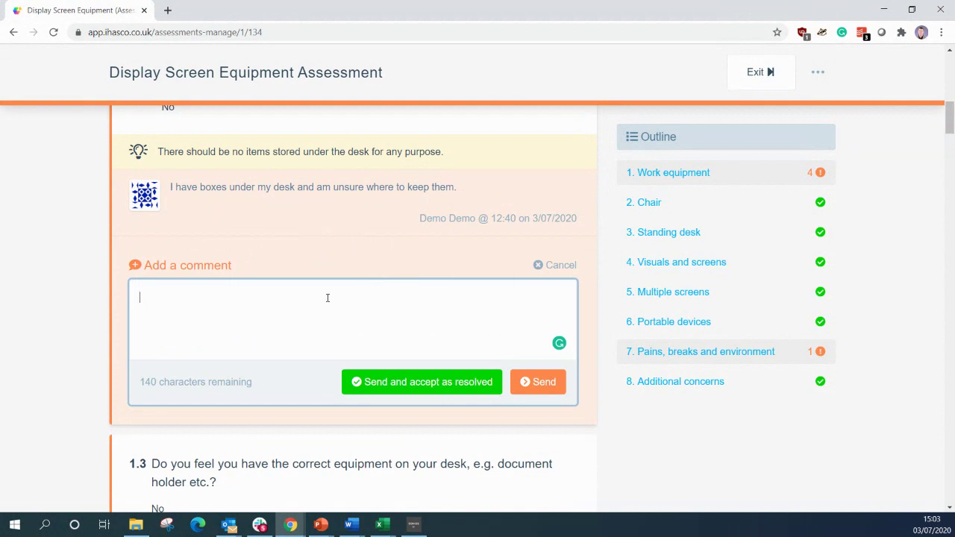
Reply 'There is storage downstairs for your boxes' and send it as accepted and resolved
{"action": "type", "text": "There is storage downstair"}
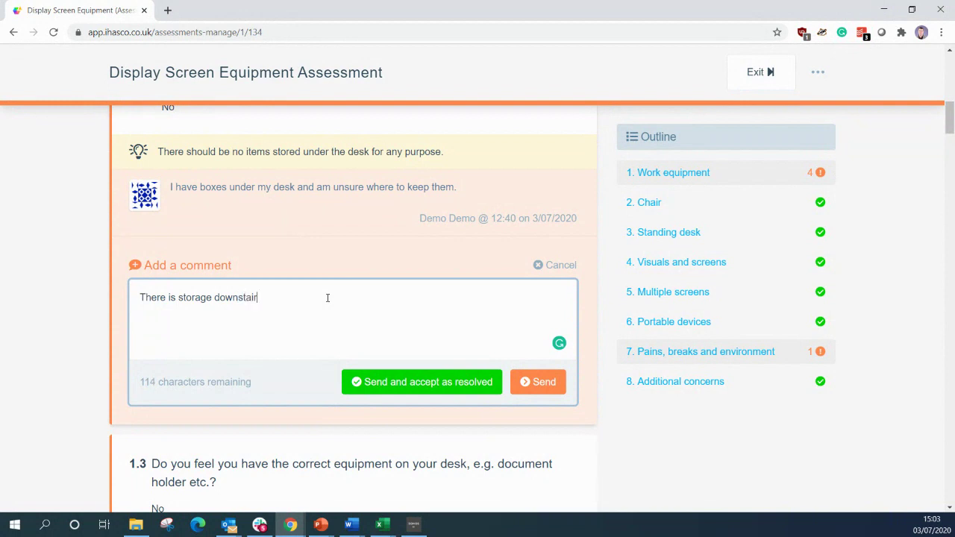
{"action": "type", "text": "s for your boxes"}
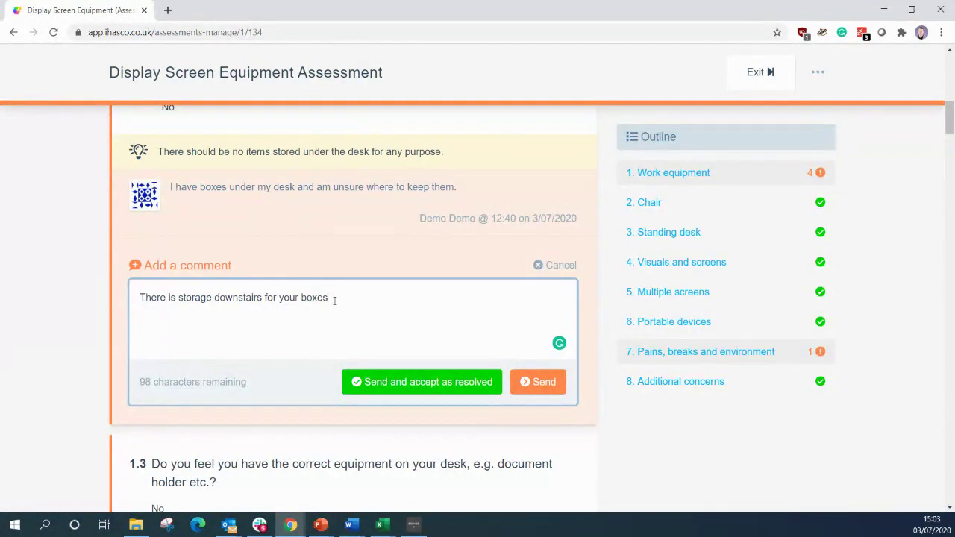
{"action": "left_click", "coordinate": [421, 375]}
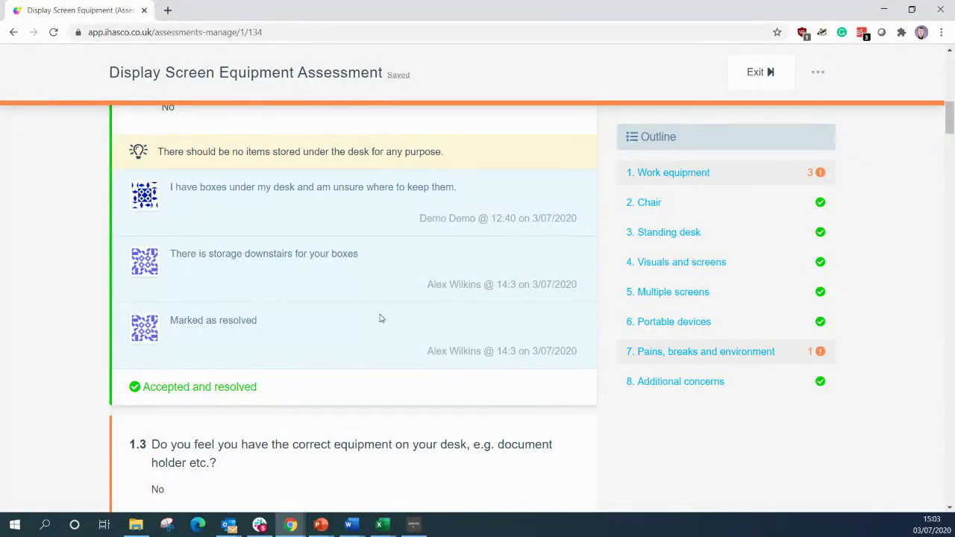
{"action": "scroll", "coordinate": [380, 321], "scroll_direction": "down", "scroll_amount": 3}
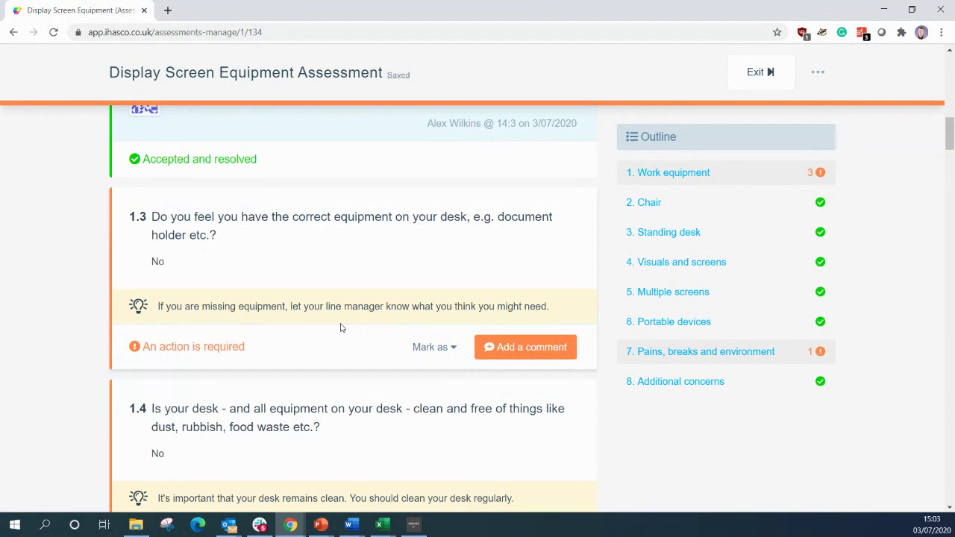